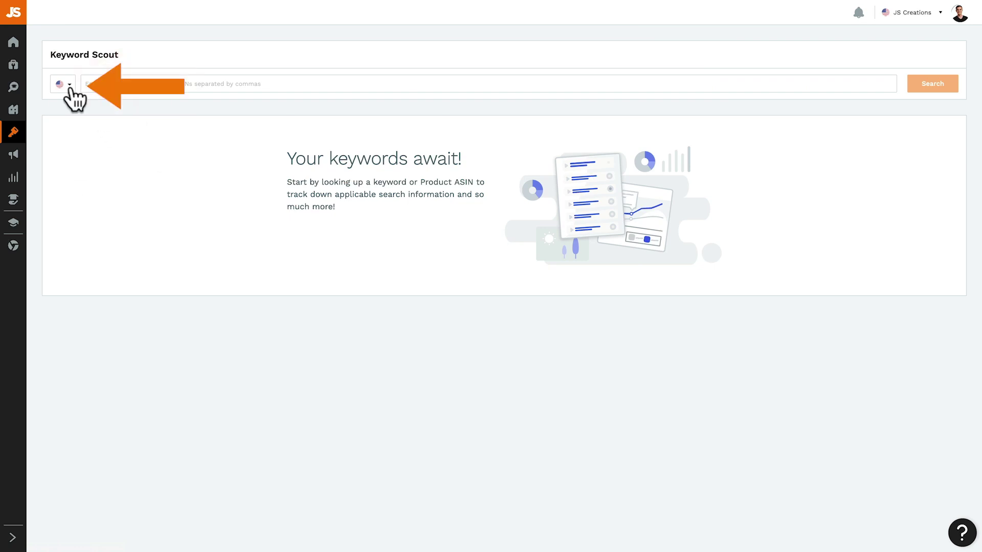
# Show the marketplace country list on the Keyword Scout page
pyautogui.click(66, 83)
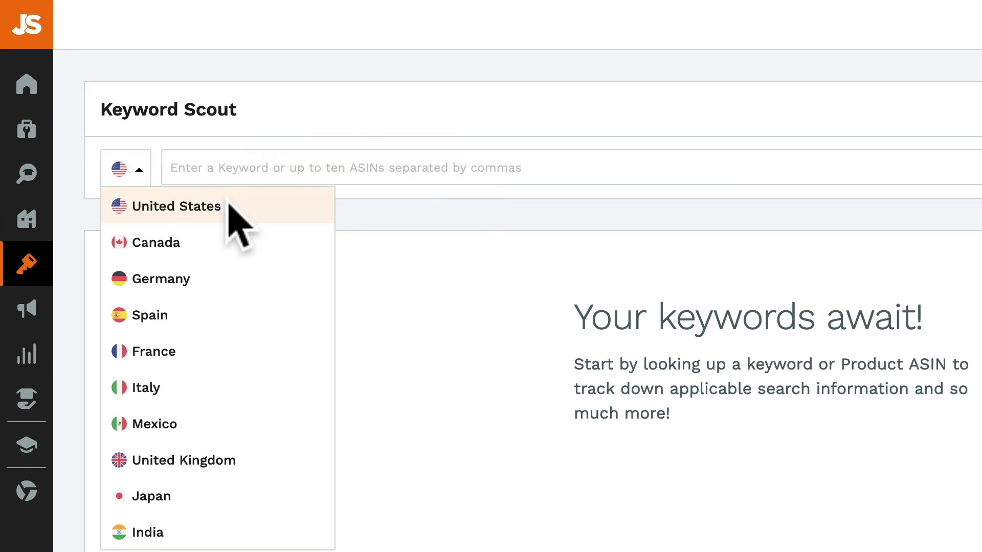
# Search 'swim mask' in the United States marketplace and select all 1,088 keyword results
pyautogui.click(126, 112)
pyautogui.click(249, 174)
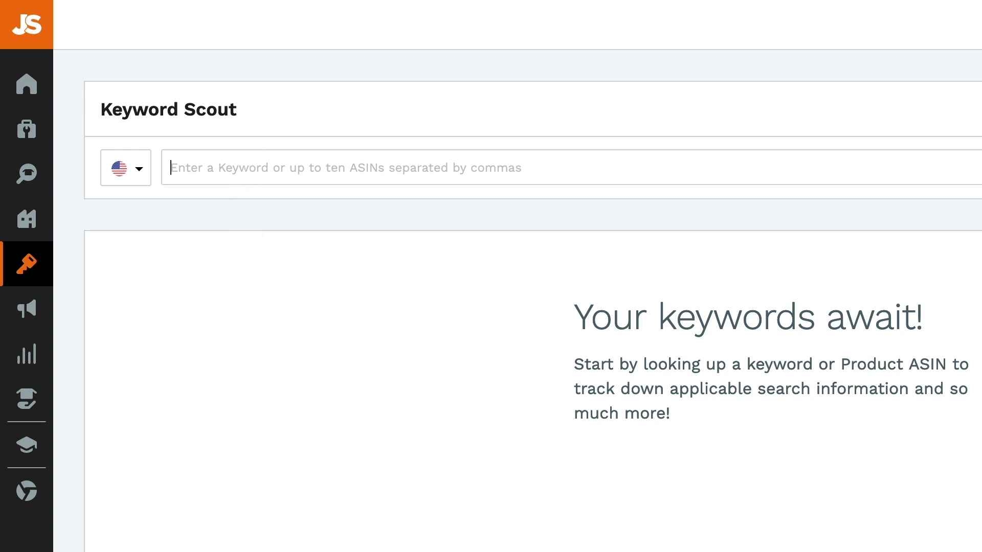
pyautogui.write('swim mask')
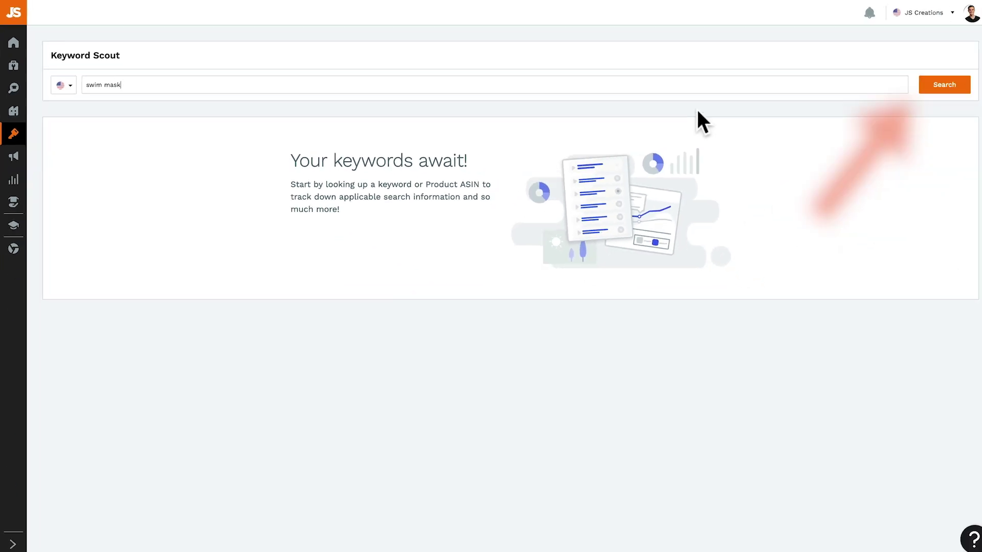
pyautogui.click(925, 84)
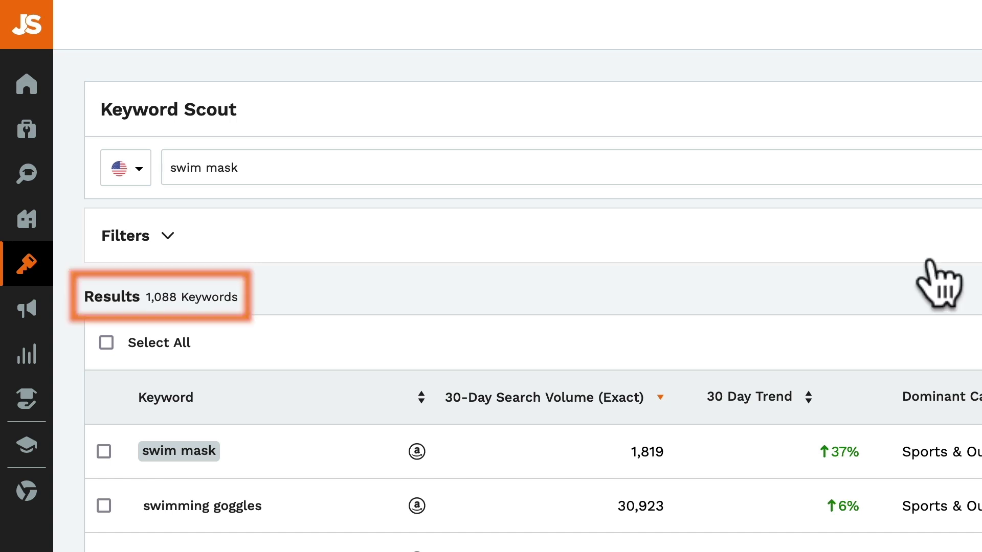
pyautogui.click(106, 343)
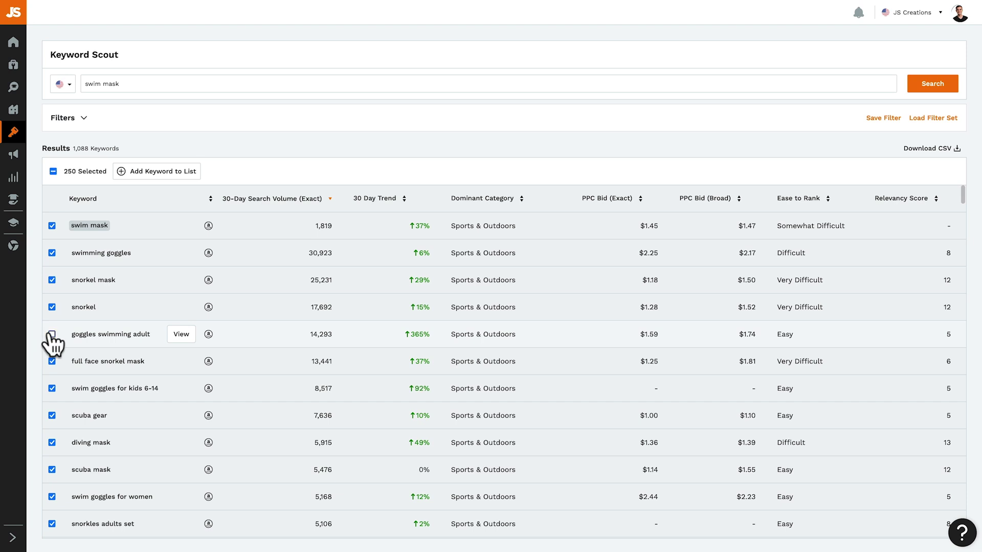
# Deselect 'swim goggles for kids 6-14' and add the 247 selected keywords to a new list 'swim mask'
pyautogui.click(52, 389)
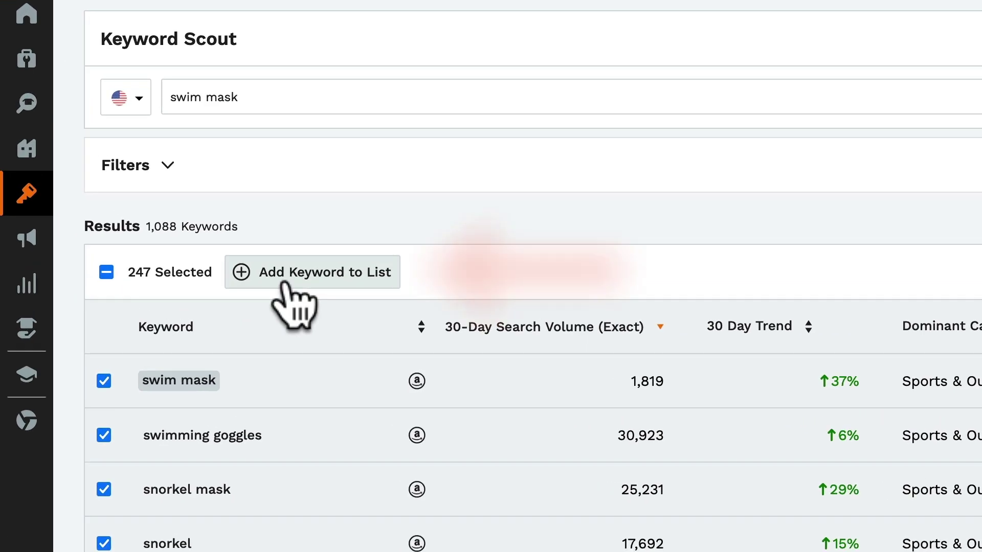
pyautogui.click(141, 174)
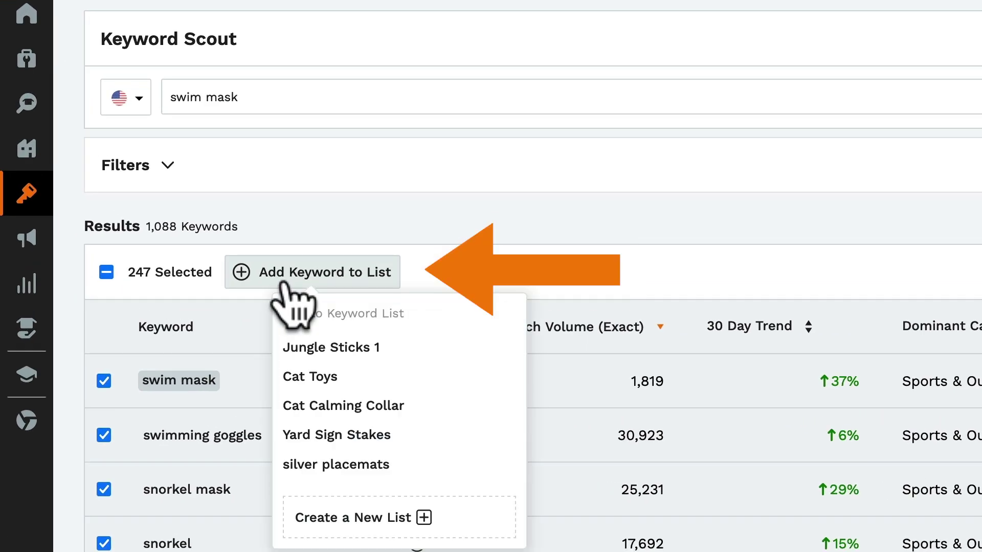
pyautogui.click(426, 519)
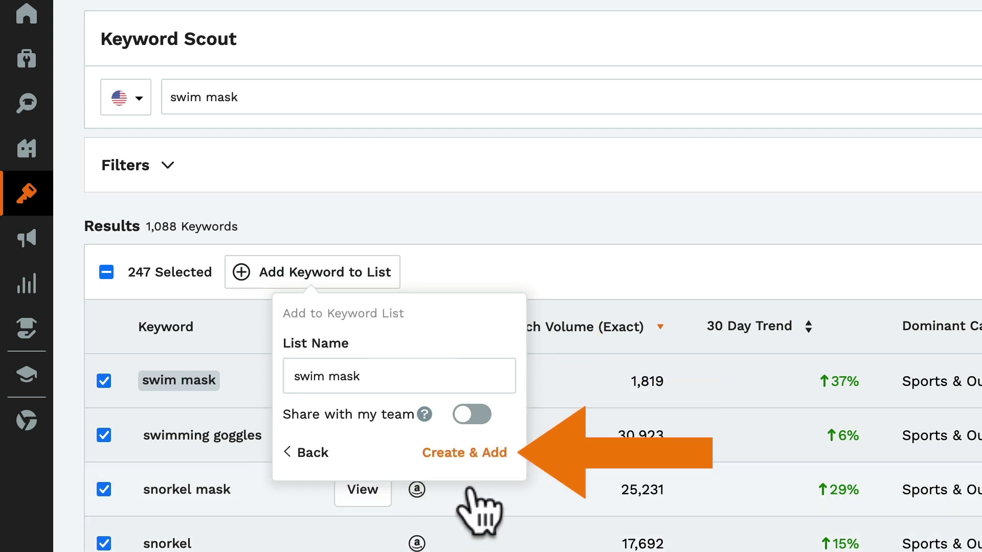
pyautogui.click(473, 459)
pyautogui.moveTo(57, 228)
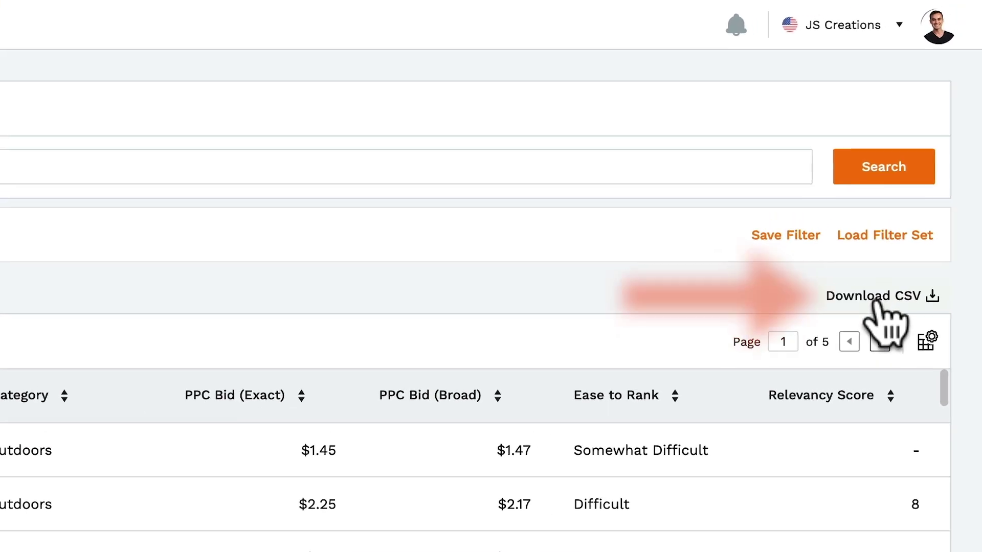
# Download the swim mask keyword results as a CSV file
pyautogui.click(926, 149)
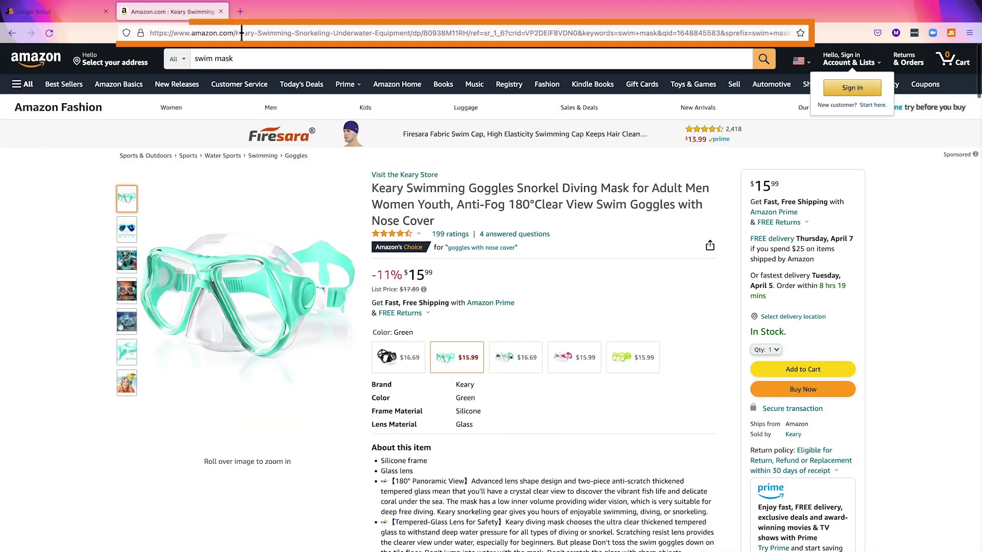
# Copy the Amazon product page URL and the competitor ASIN B09SG99XV4
pyautogui.rightClick(243, 33)
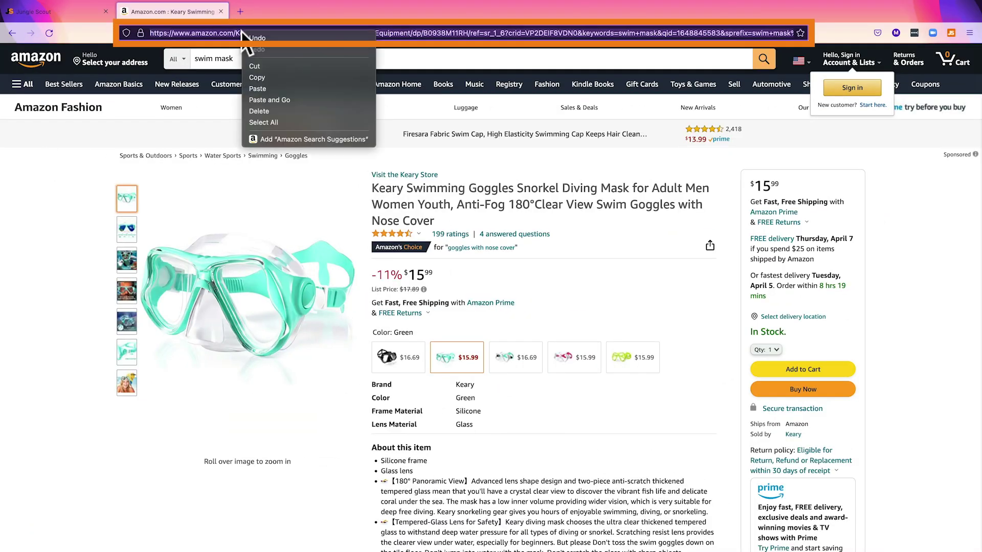
pyautogui.click(256, 77)
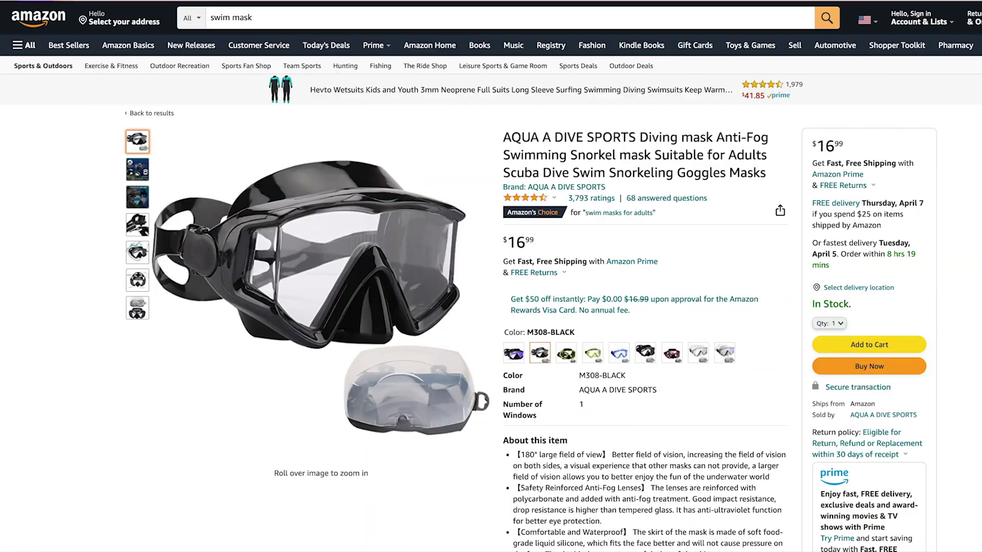
pyautogui.scroll(-15, 44, 296)
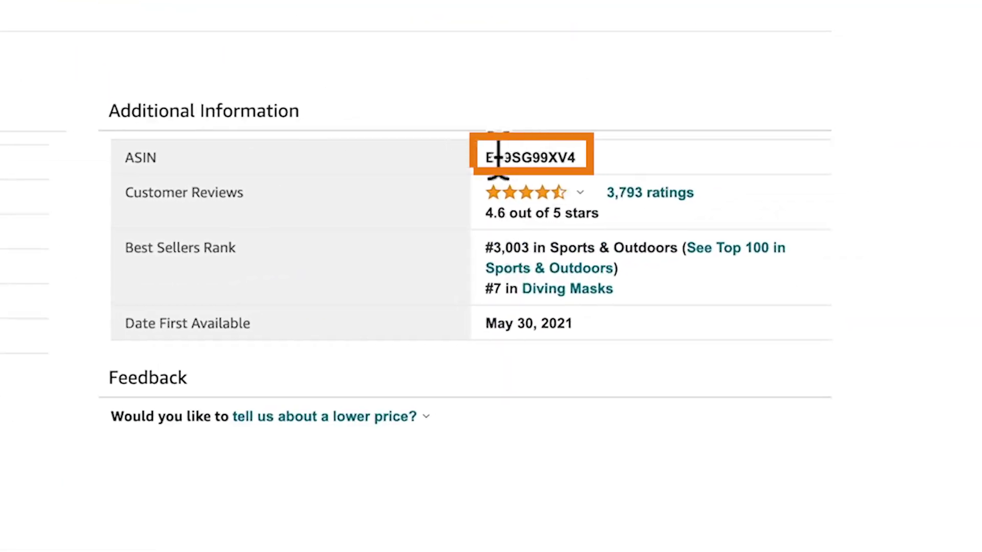
pyautogui.rightClick(577, 159)
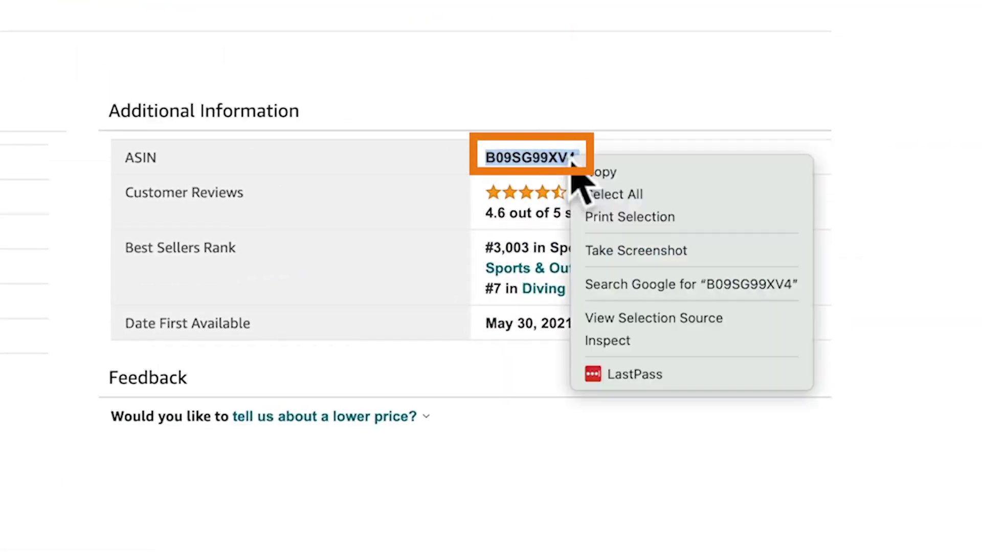
pyautogui.click(601, 169)
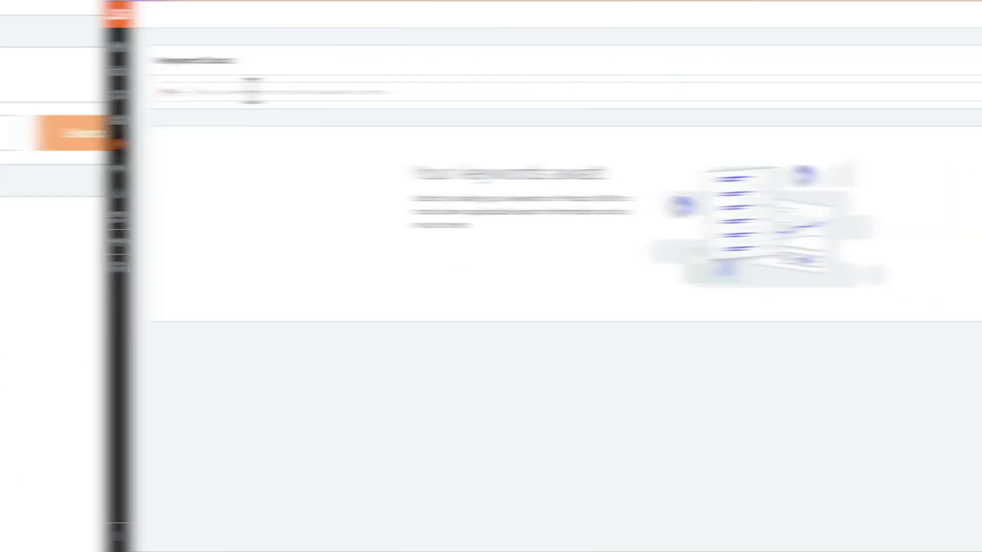
pyautogui.rightClick(147, 93)
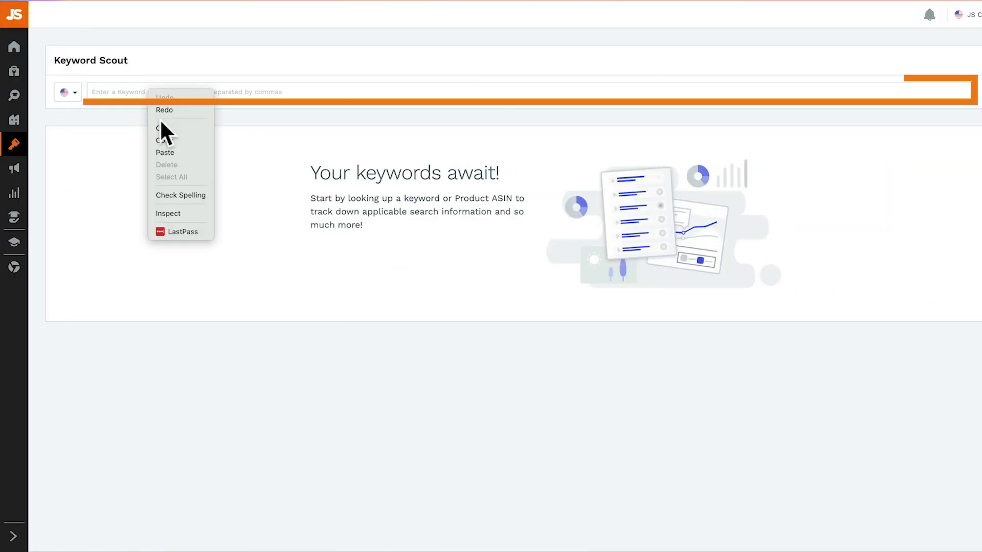
# Paste the competitor ASIN and run the reverse-ASIN search across all four swim-mask ASINs
pyautogui.click(158, 150)
pyautogui.hotkey('ctrl', 'v')
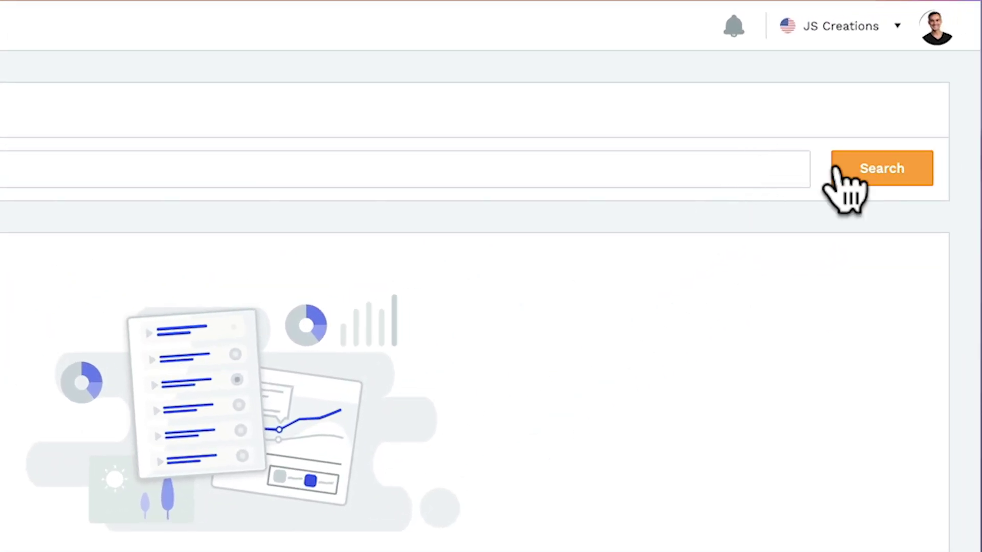
pyautogui.click(836, 170)
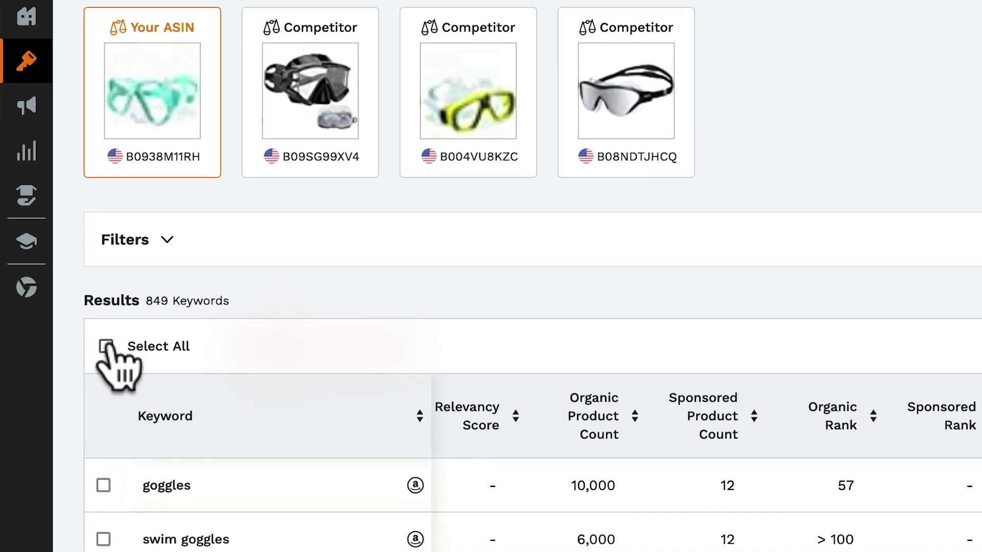
# Select all keywords except swimming goggles, goggles swimming adult and diving mask
pyautogui.click(68, 295)
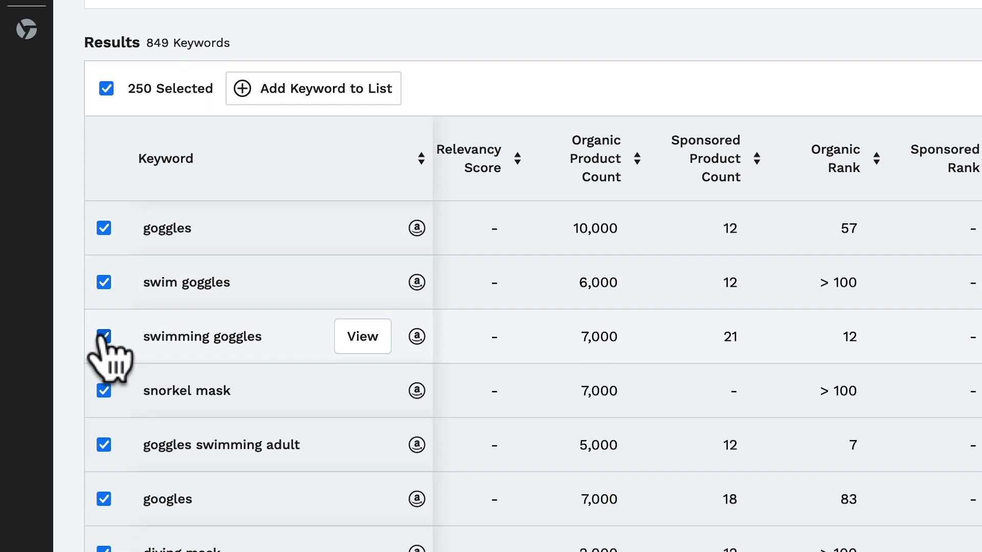
pyautogui.click(104, 337)
pyautogui.click(104, 445)
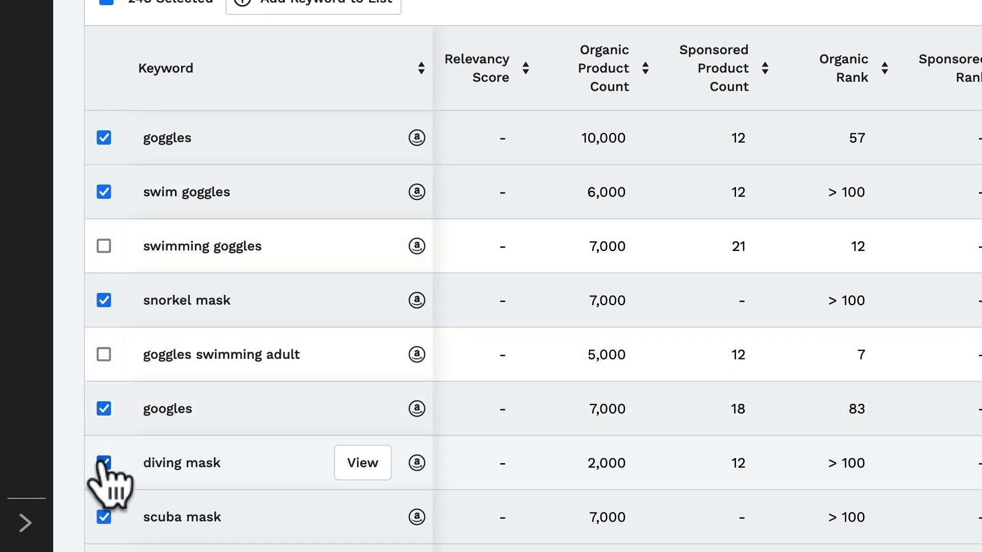
pyautogui.click(103, 463)
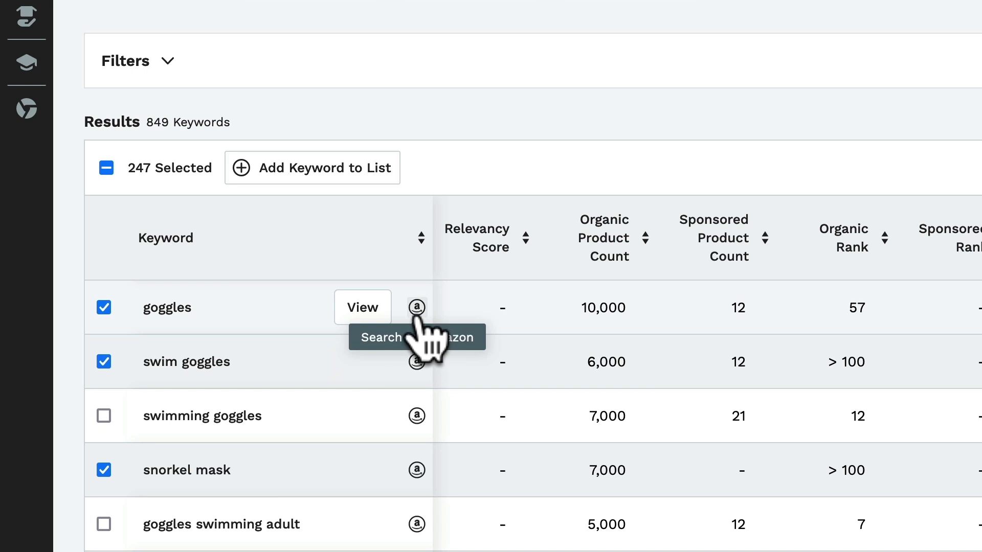
# Check 'goggles' on Amazon, then view and close its two-year historical search volume chart
pyautogui.click(417, 308)
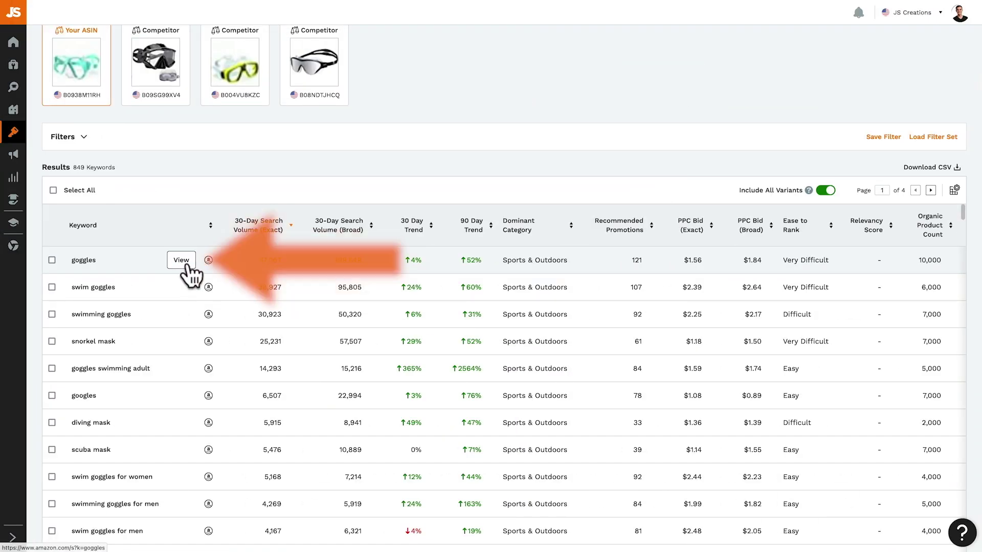
pyautogui.click(181, 260)
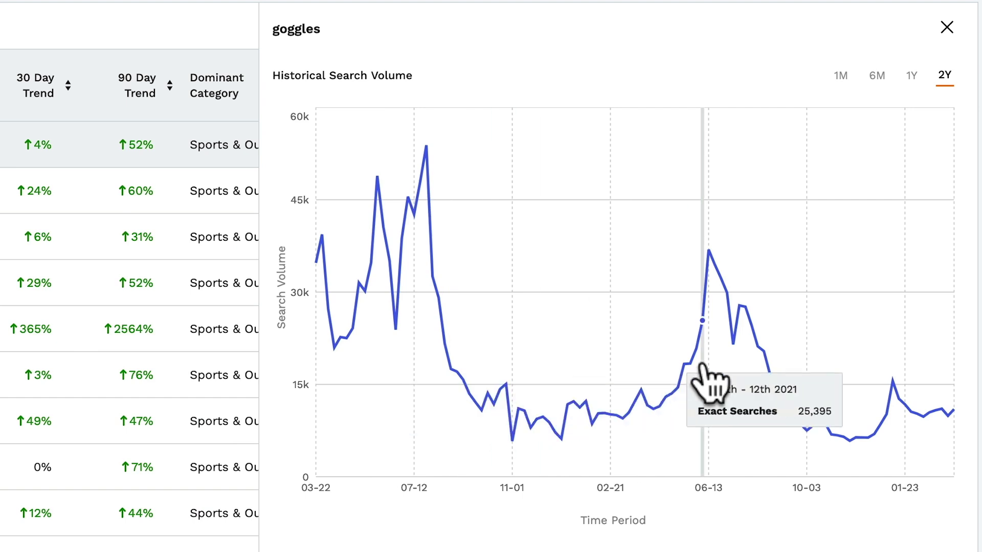
pyautogui.click(947, 26)
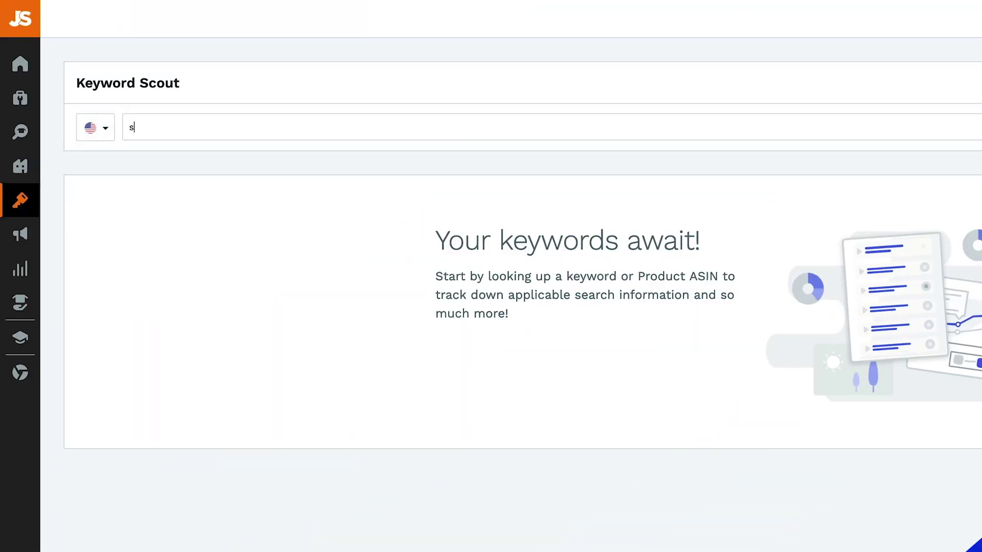
pyautogui.write('wim mask')
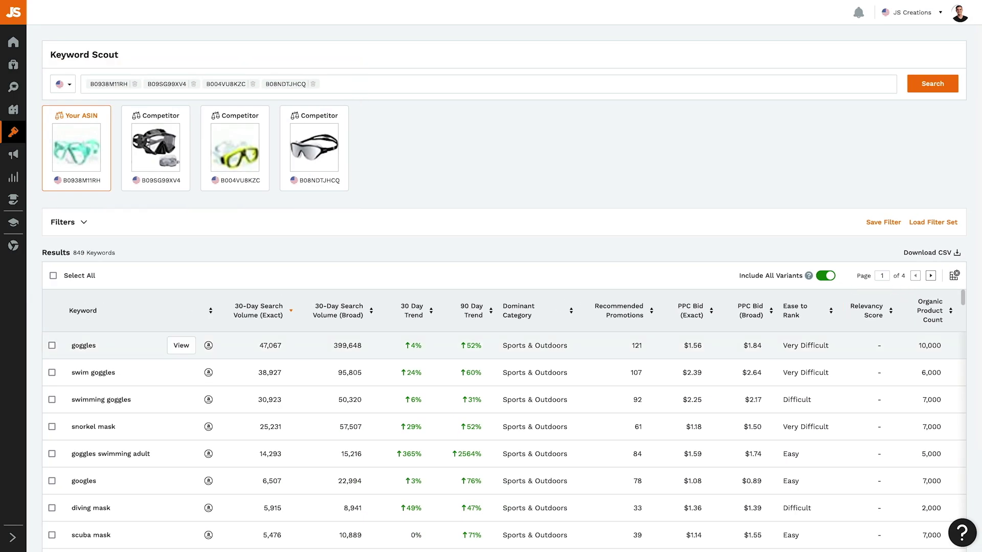
# Scroll to the ranking columns and expand the keyword filter panel
pyautogui.hscroll(5, 562, 345)
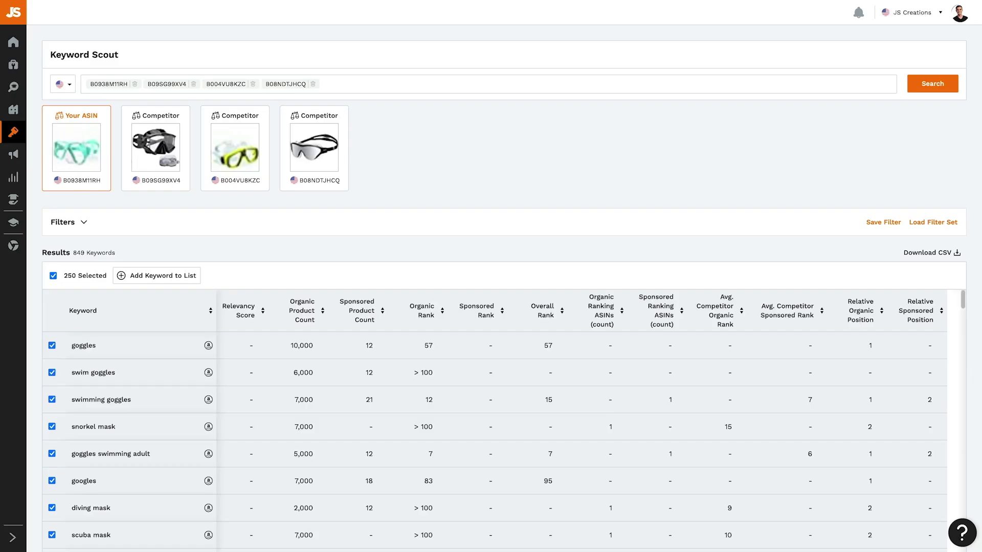
pyautogui.click(81, 231)
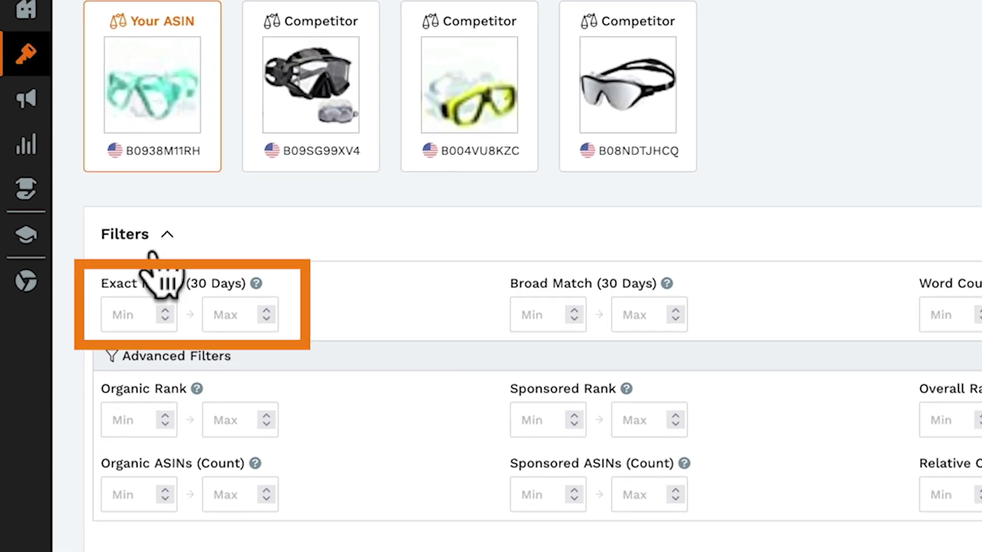
# Enter 500 as the Exact Match (30 Days) minimum filter value
pyautogui.click(108, 313)
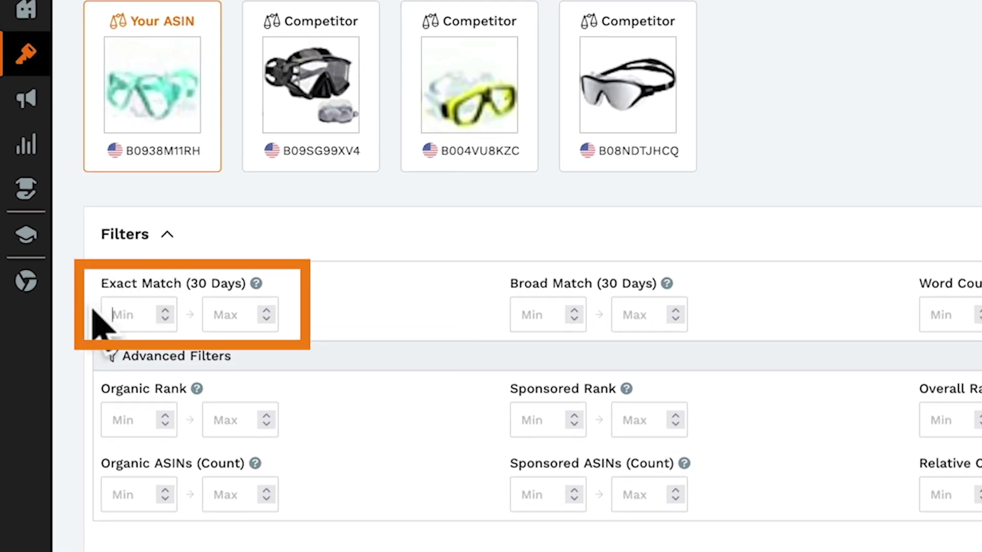
pyautogui.write('500')
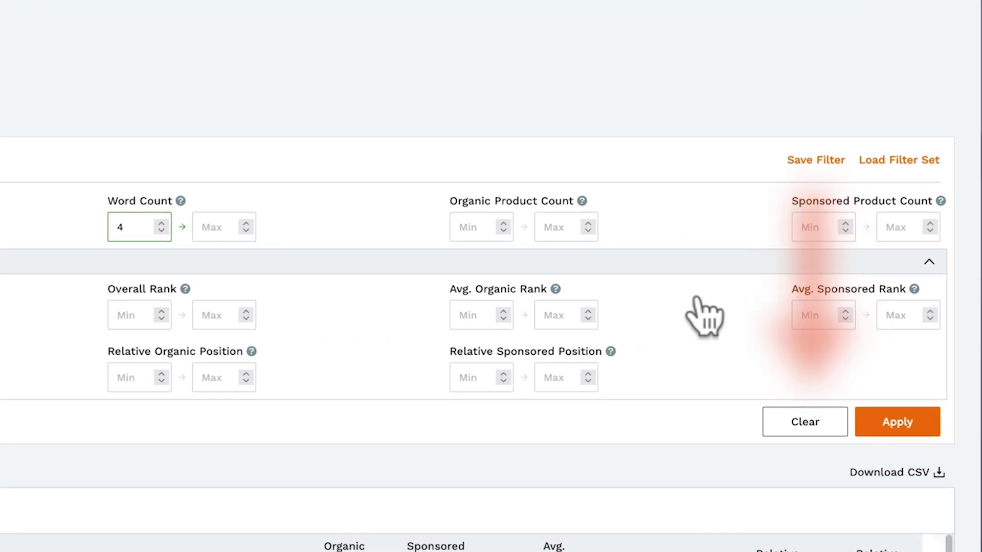
# Clear all filter values and begin saving the filters as a preset
pyautogui.click(792, 433)
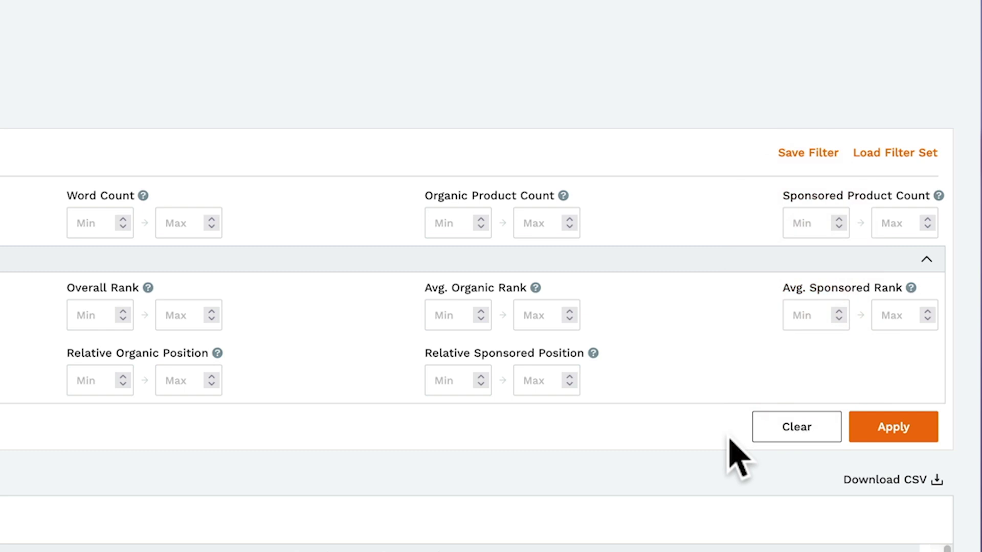
pyautogui.moveTo(595, 356)
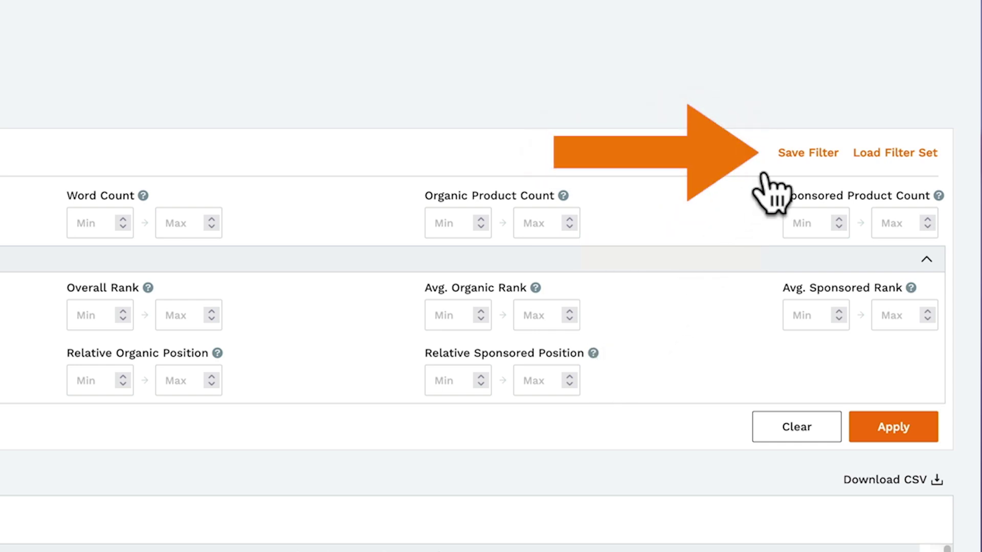
pyautogui.click(786, 154)
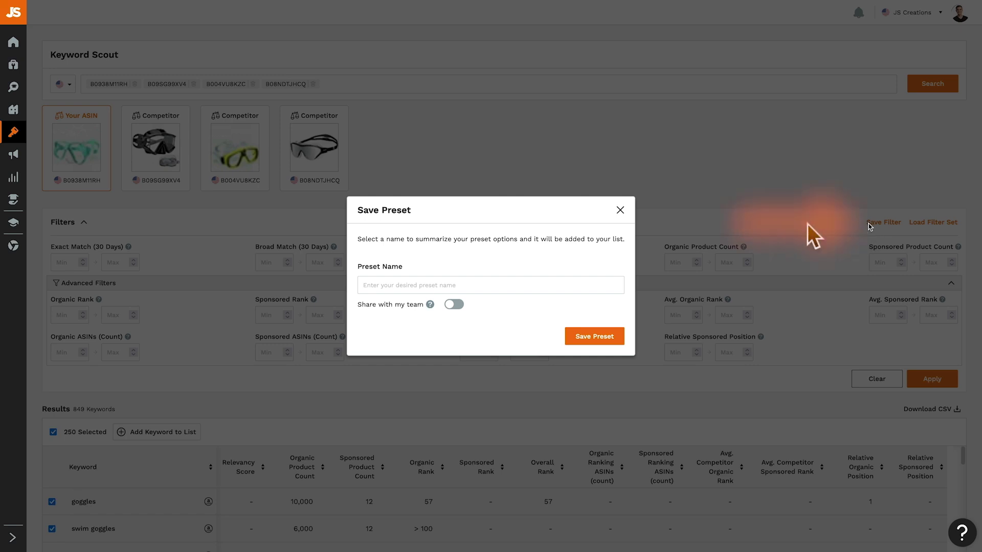
# Load the saved Swim Mask filter preset onto the keyword results, then collapse the filter panel
pyautogui.click(620, 211)
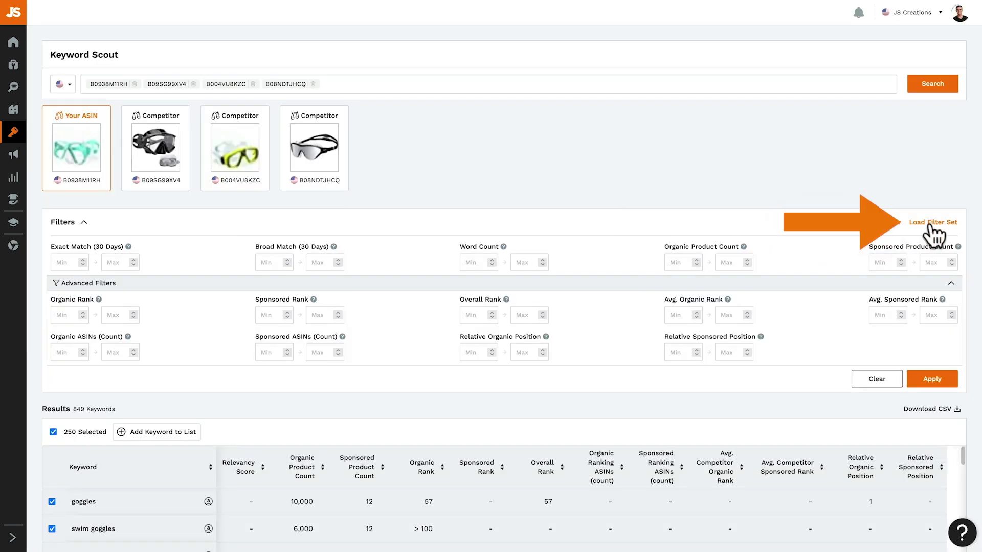
pyautogui.click(930, 224)
pyautogui.click(633, 236)
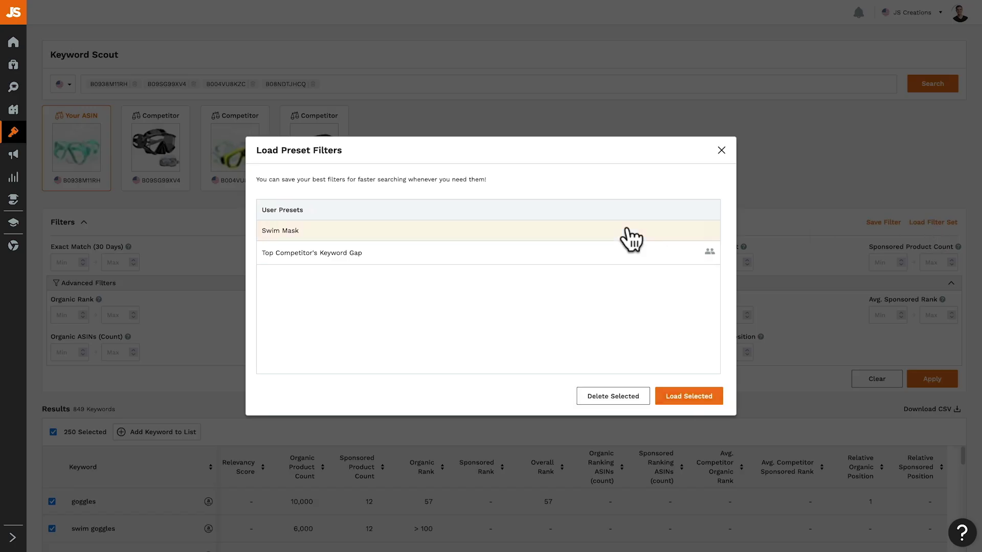
pyautogui.click(686, 398)
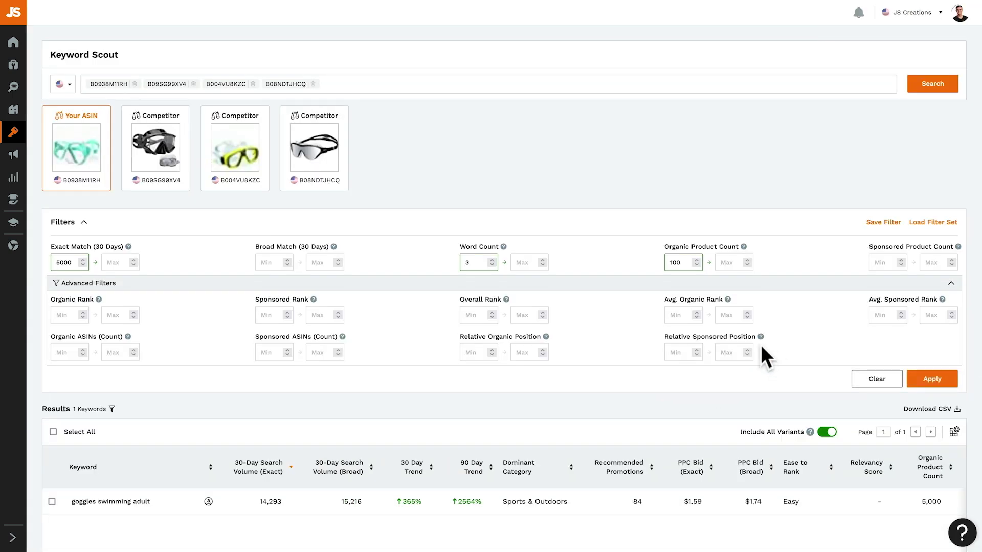
pyautogui.click(215, 224)
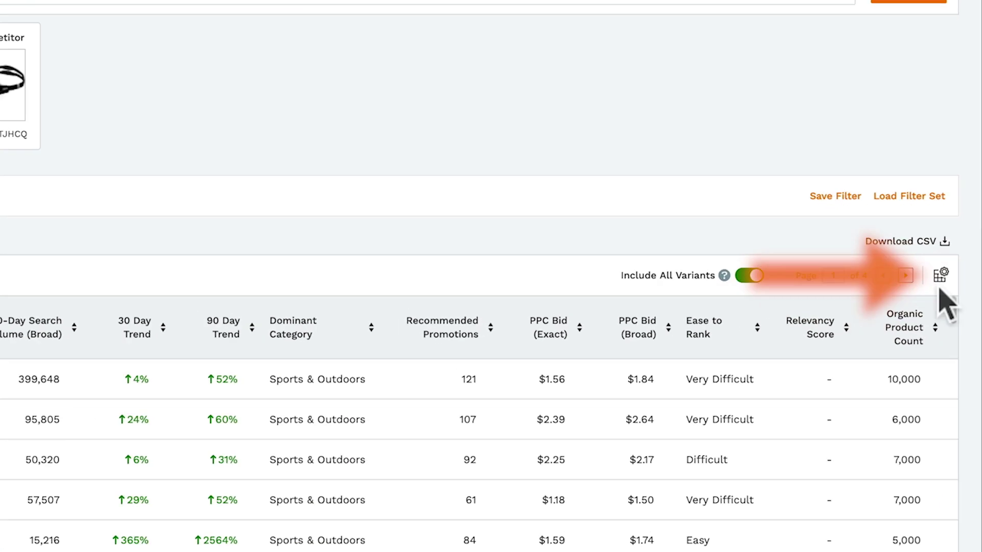
# In column settings, untick Recommended Promotions and both PPC Bid columns, and drag 90 Day Trend above 30 Day Trend
pyautogui.click(954, 276)
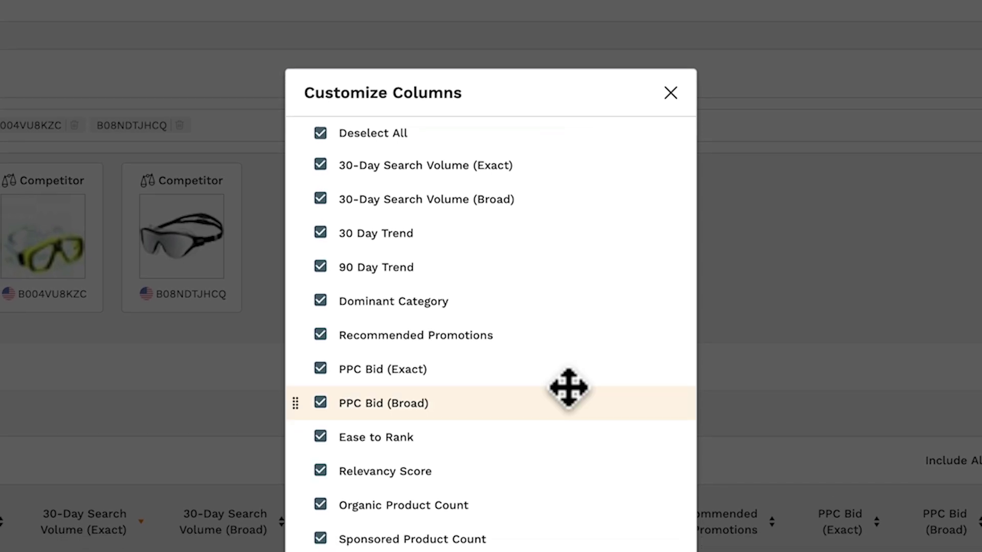
pyautogui.click(320, 310)
pyautogui.click(320, 343)
pyautogui.click(321, 378)
pyautogui.moveTo(289, 205); pyautogui.dragTo(296, 162)
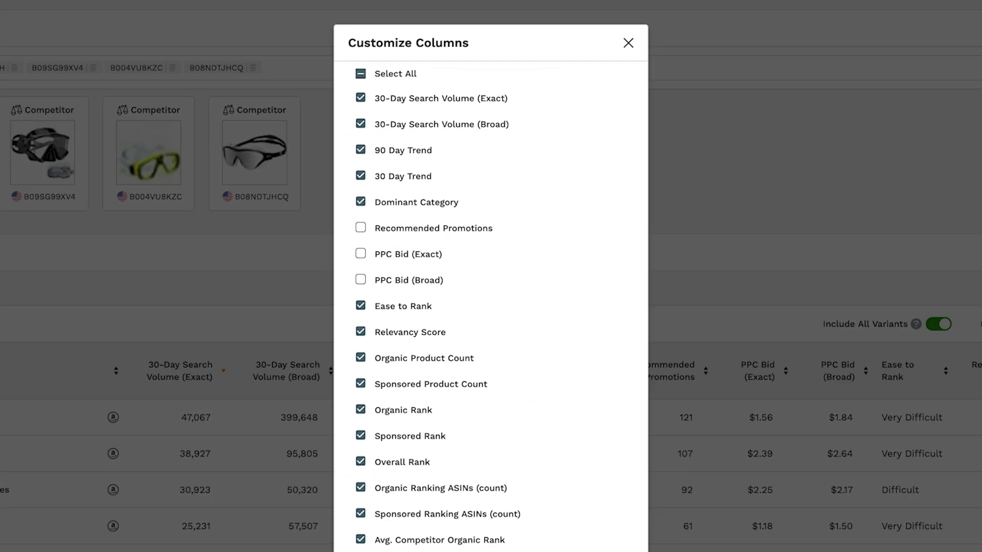
pyautogui.click(576, 479)
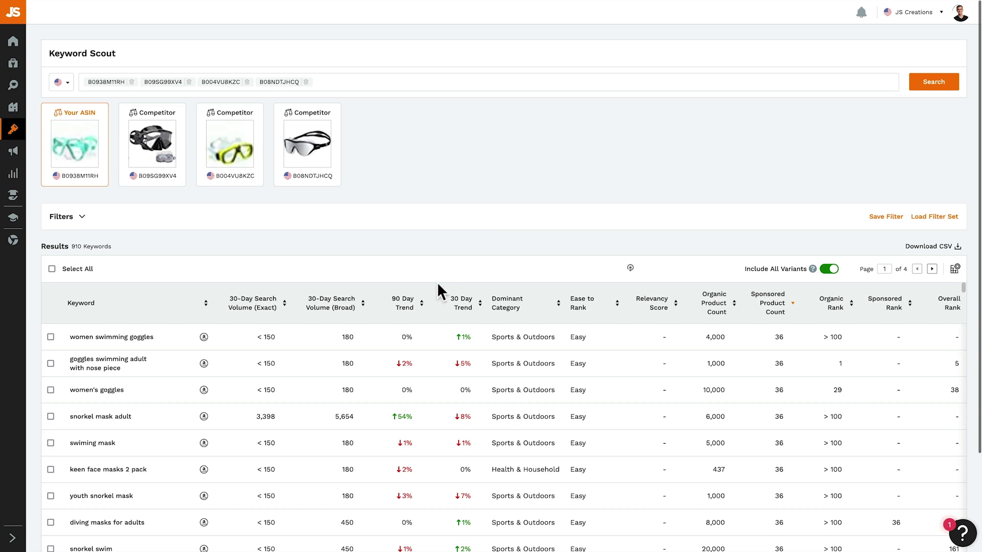